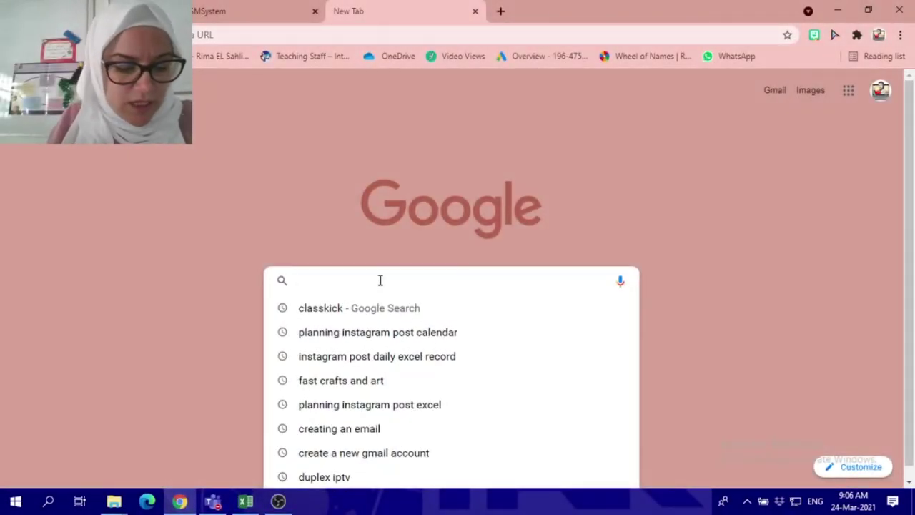
- Search Google for 'turtle'
type("turt")
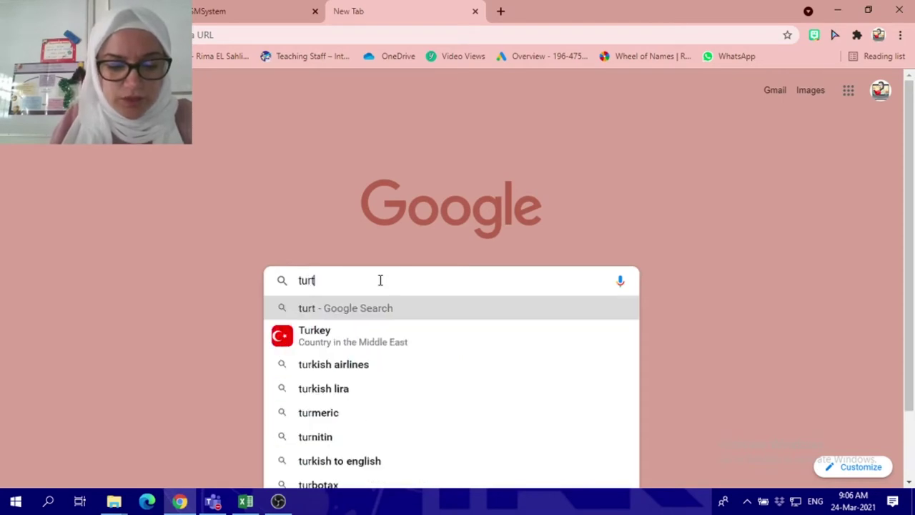
type("le")
key("Return")
- Browse the turtle image results and preview the 'Sea Turtle Summer' photo
left_click(184, 136)
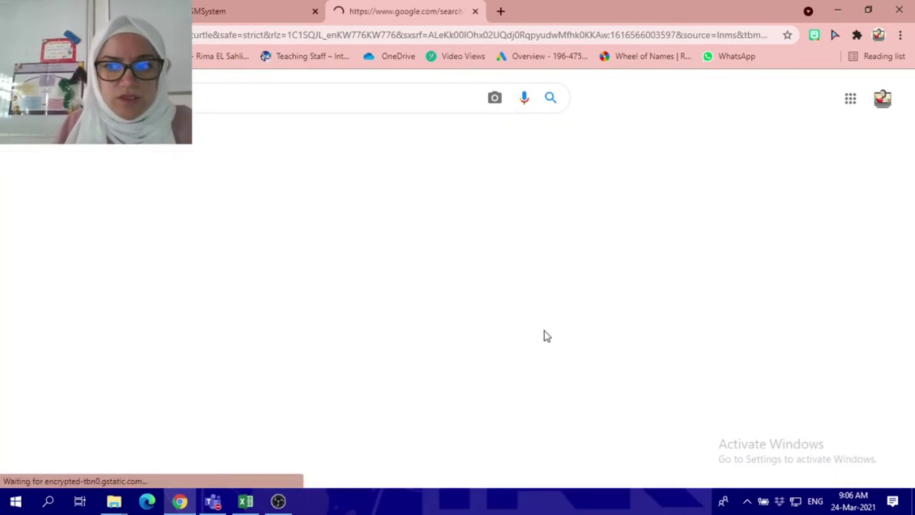
scroll(529, 300, "down", 1)
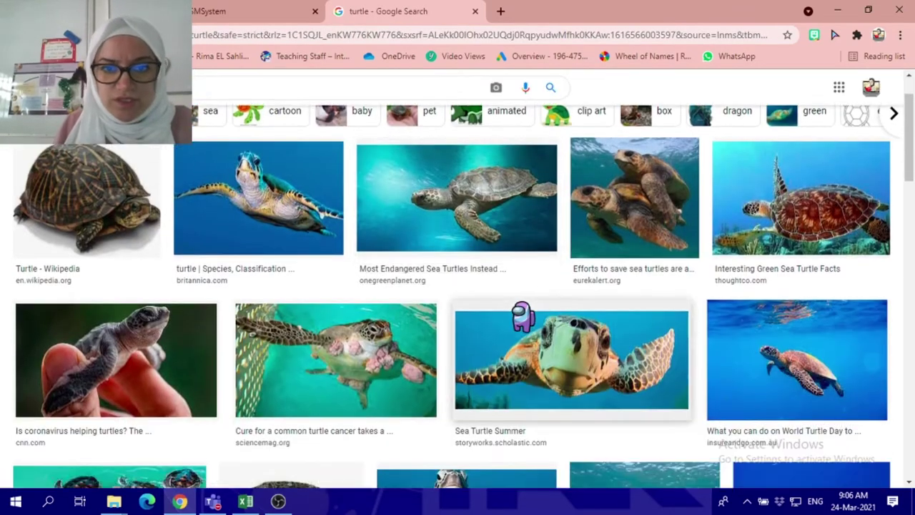
scroll(429, 275, "up", 1)
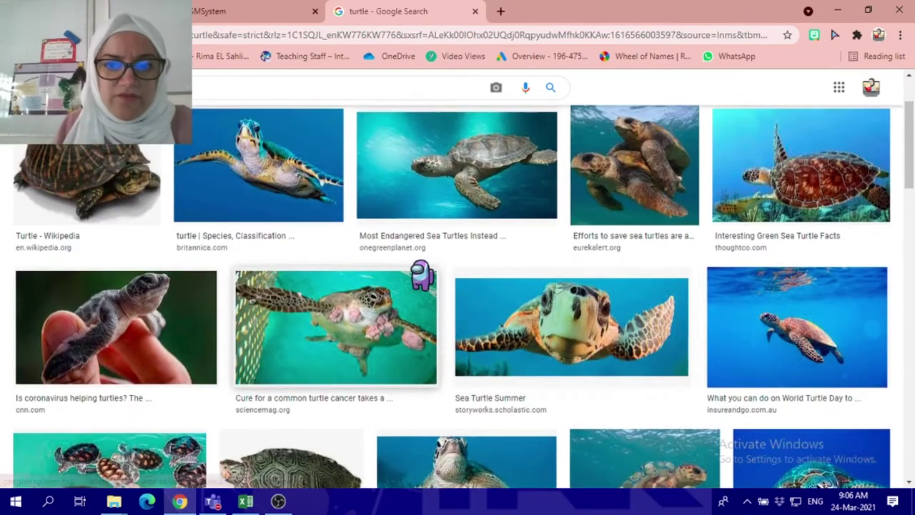
scroll(79, 264, "down", 1)
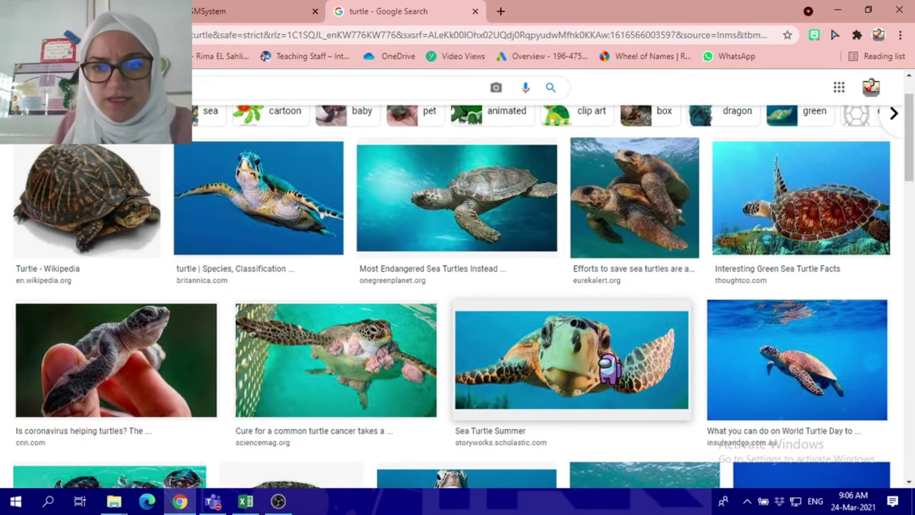
left_click(610, 369)
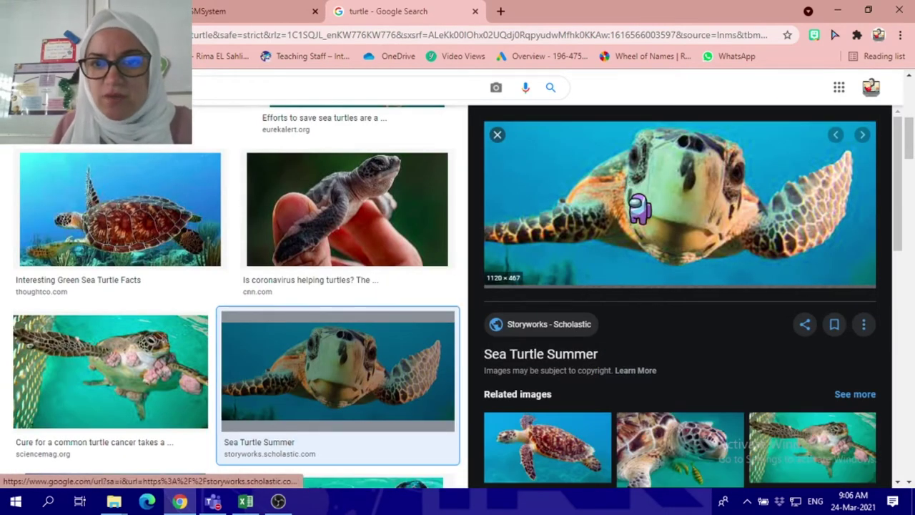
- Save the Sea Turtle Summer photo to the Desktop as 'turtle with background'
right_click(630, 193)
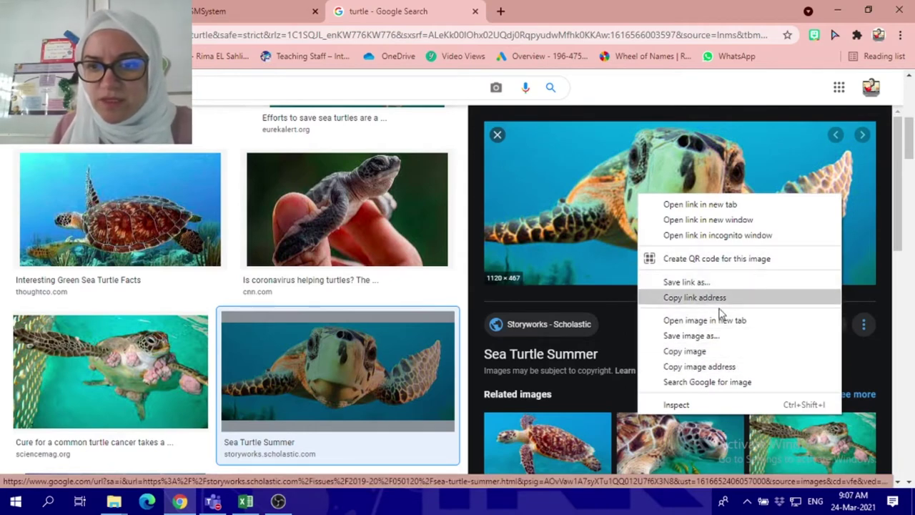
left_click(688, 335)
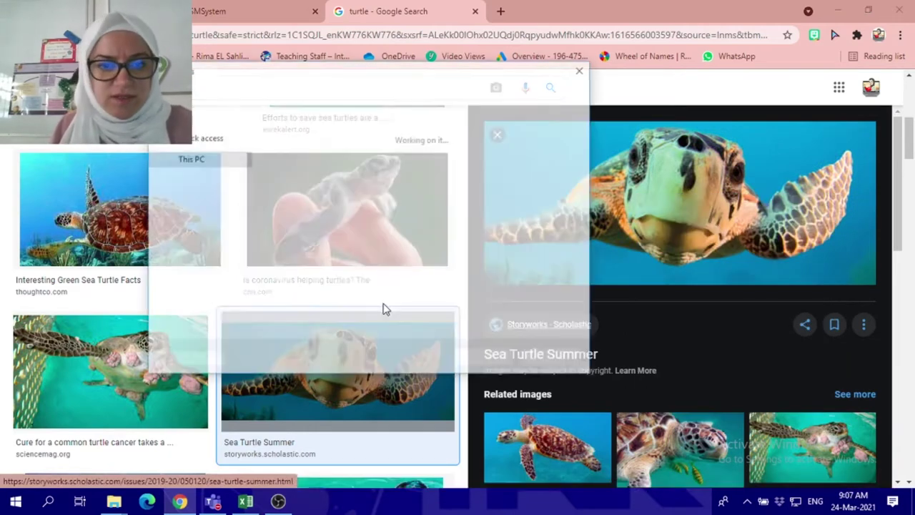
type("tur")
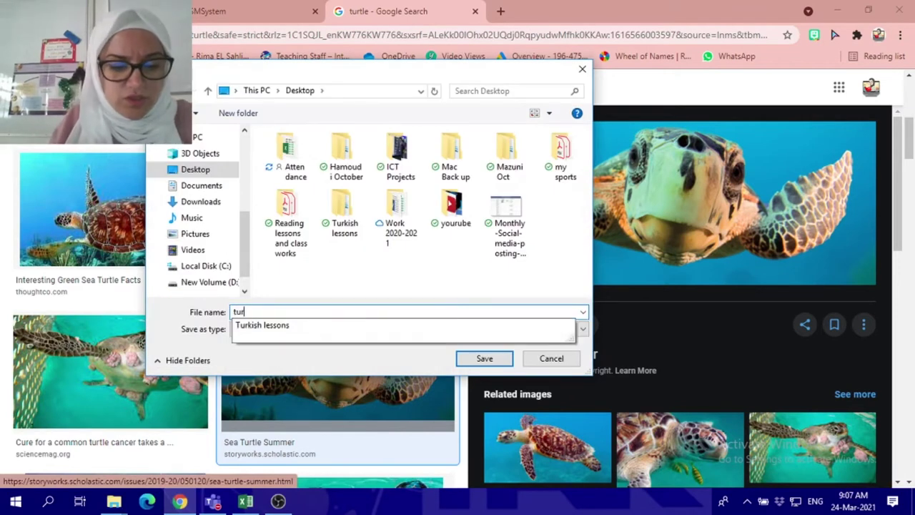
type("tle")
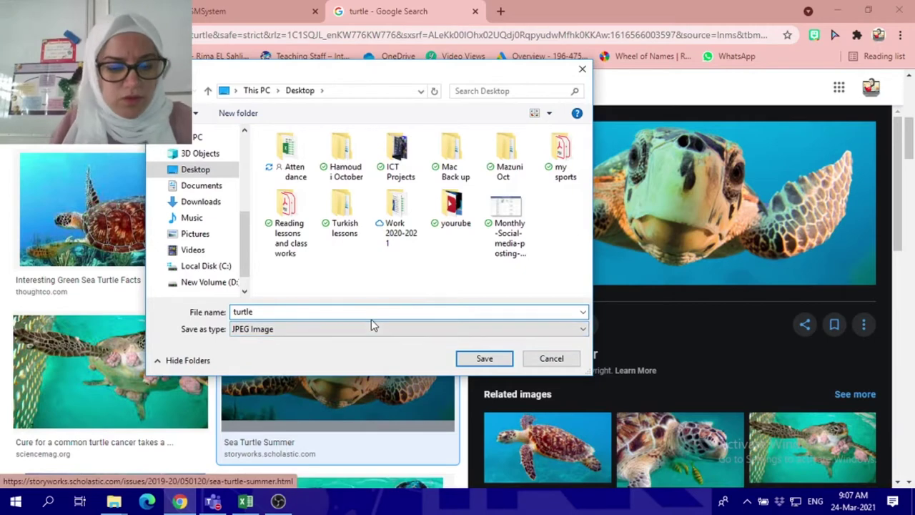
type(" with background")
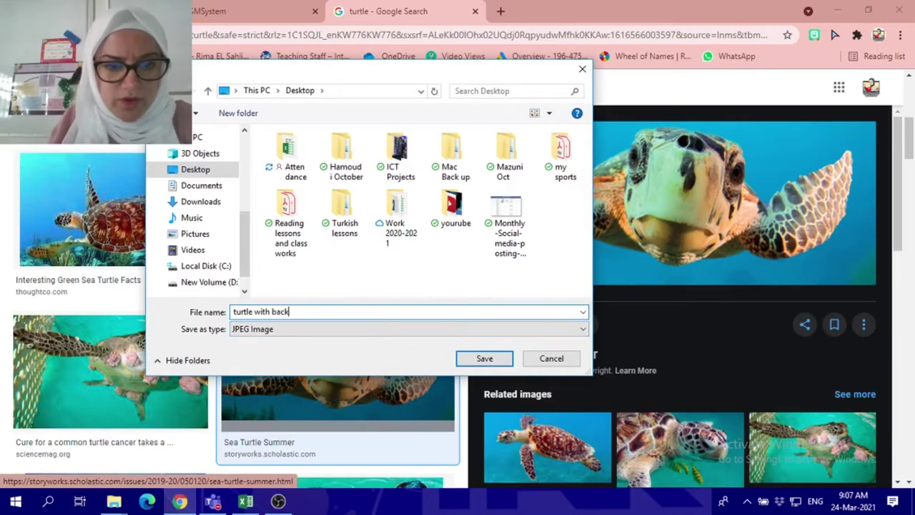
key("Return")
- Minimise Chrome, launch PowerPoint from the Start menu, and start a blank presentation
left_click(307, 442)
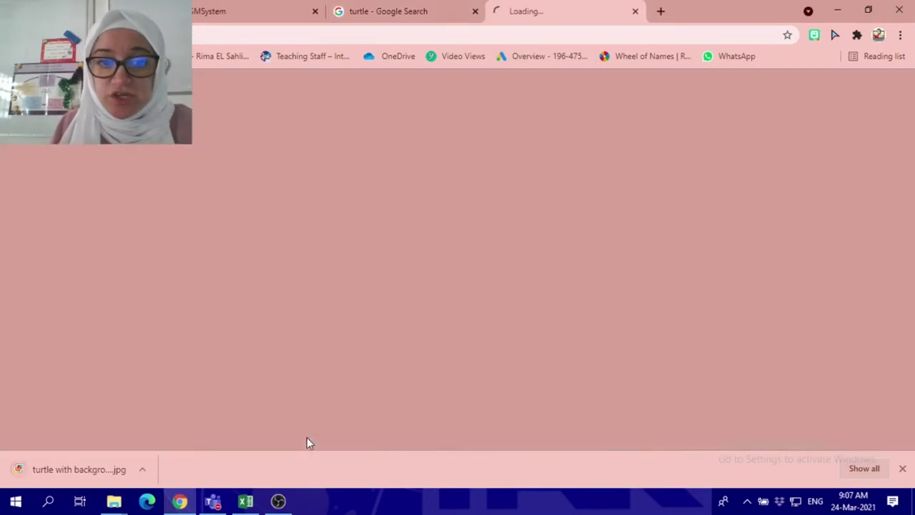
key("super+d")
left_click(16, 501)
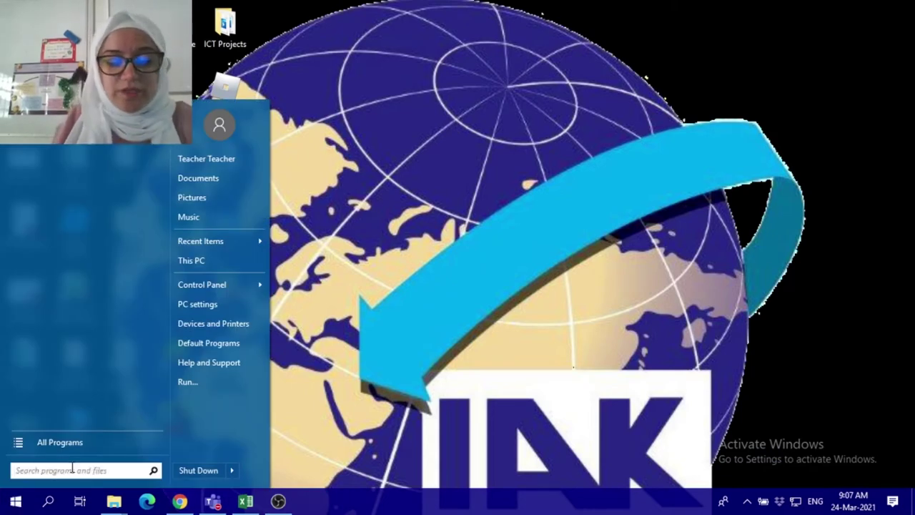
key("Escape")
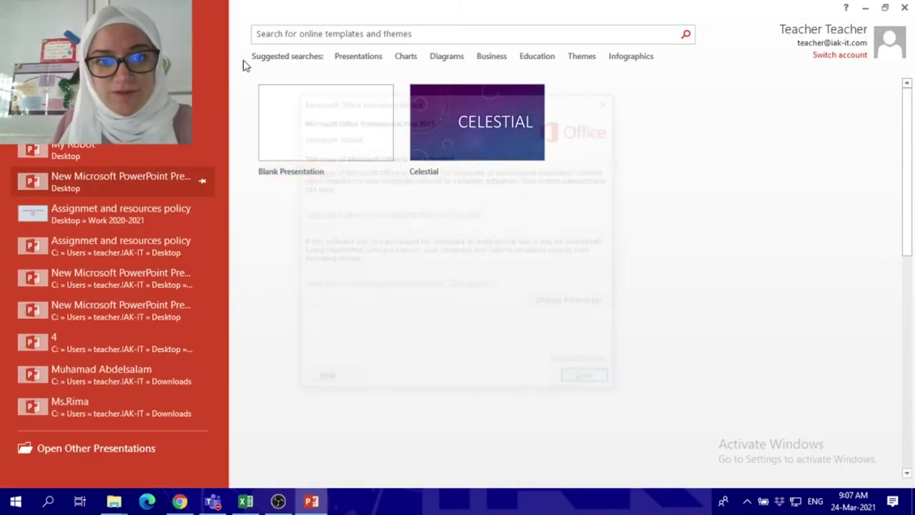
left_click(589, 381)
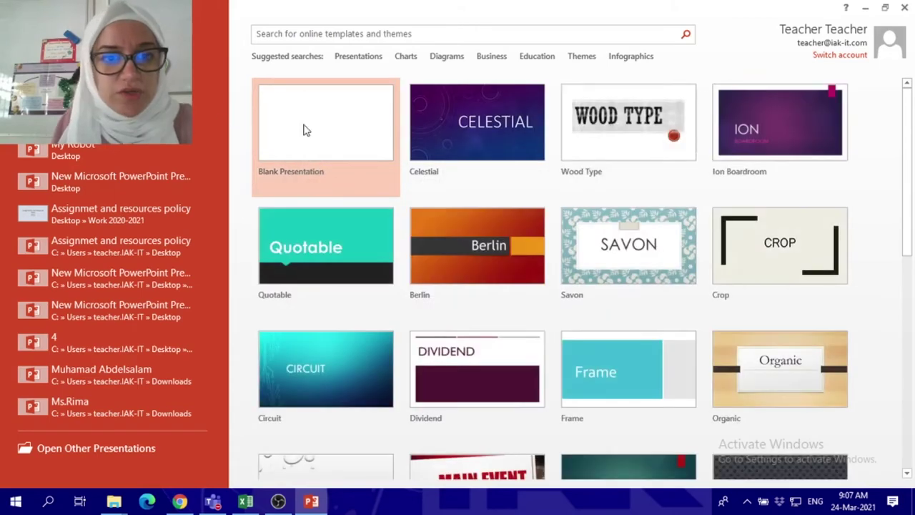
left_click(306, 130)
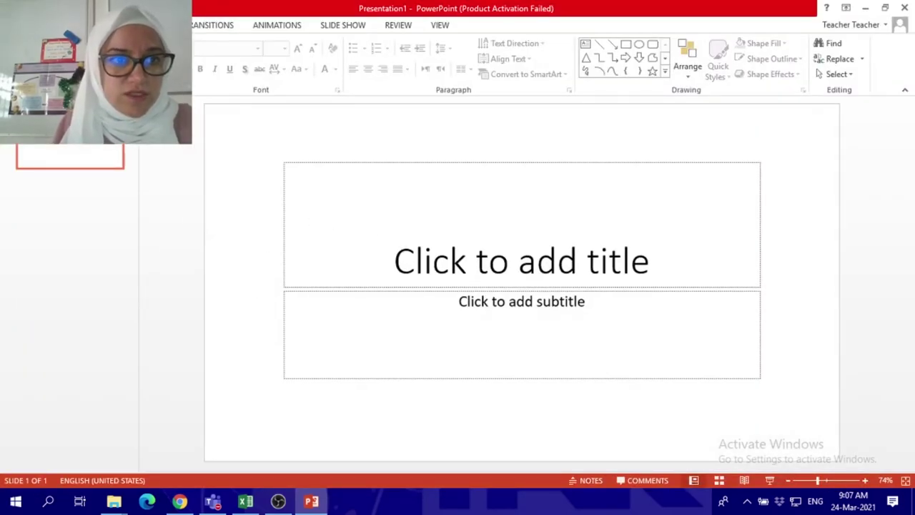
- Insert the 'turtle with background' picture from the Desktop and enlarge it to 3.28" by 7.87"
left_click(116, 25)
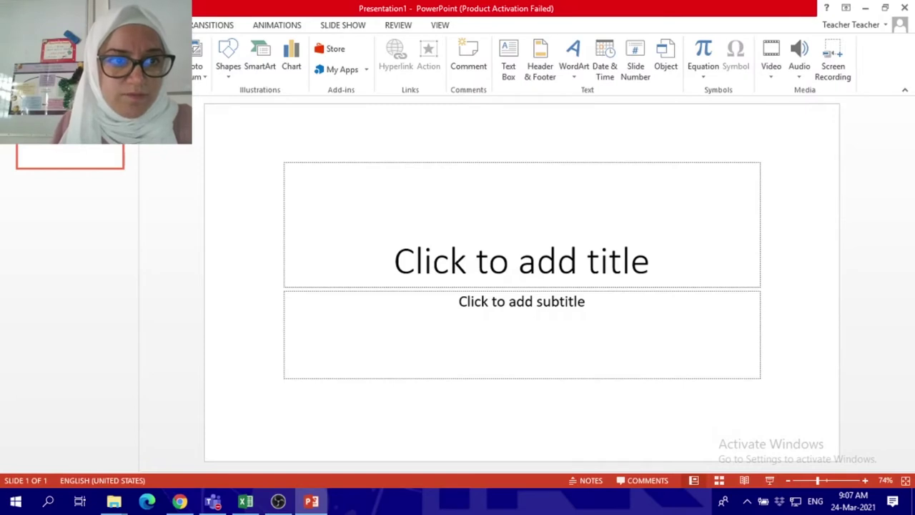
left_click(108, 58)
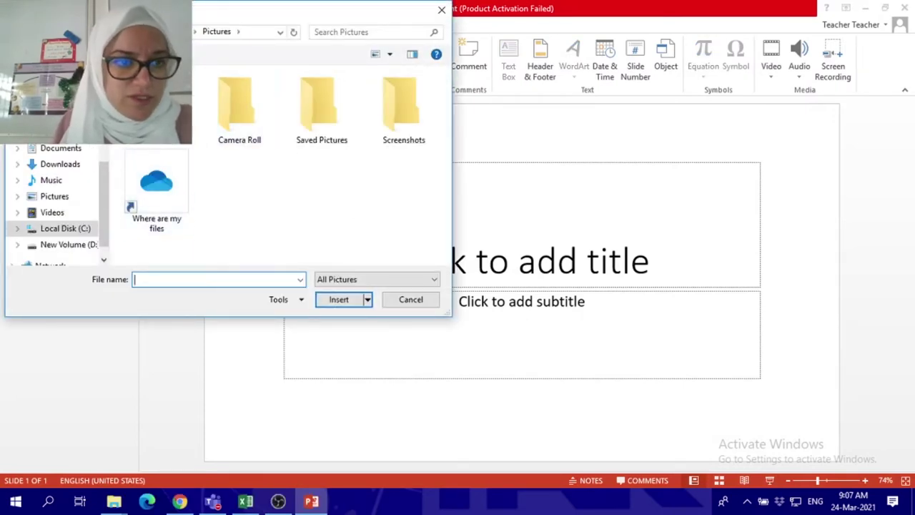
left_click(139, 218)
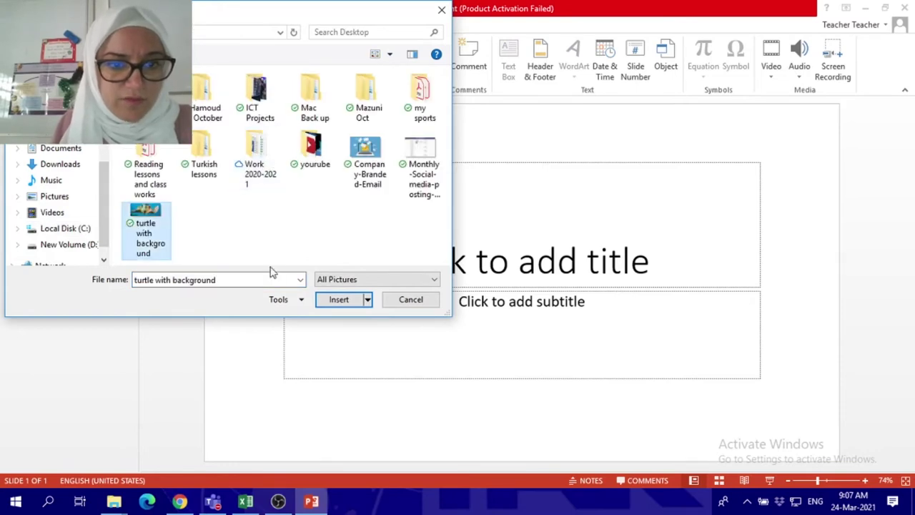
left_click(339, 300)
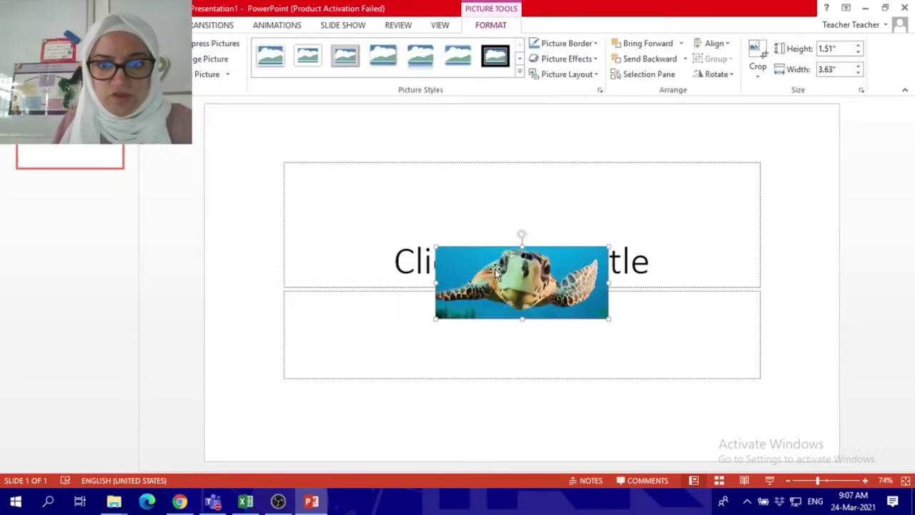
left_click_drag(435, 247, 235, 162)
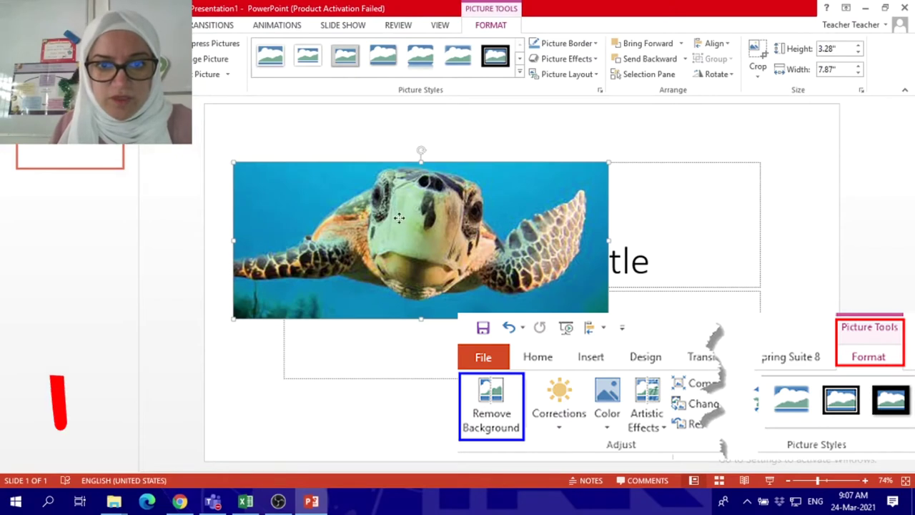
- Move the turtle picture higher and start Remove Background, extending the kept region upward
left_click_drag(411, 229, 422, 202)
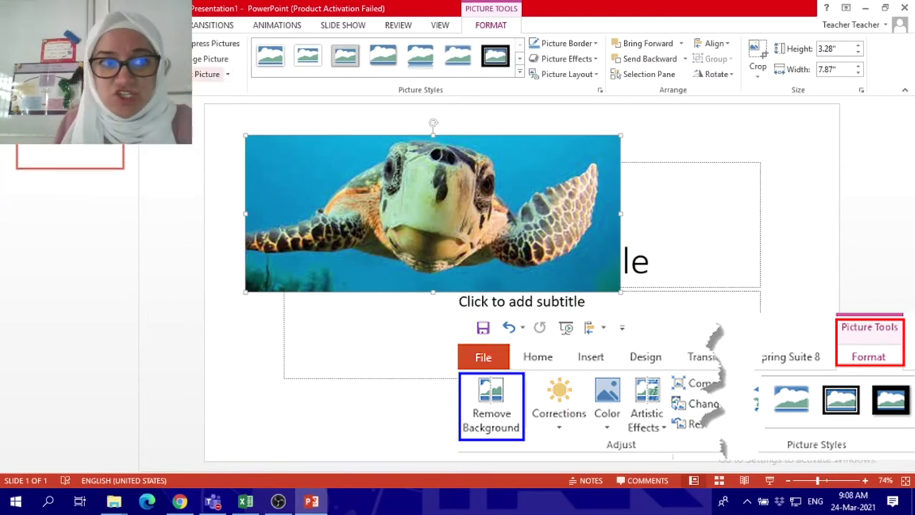
left_click(28, 57)
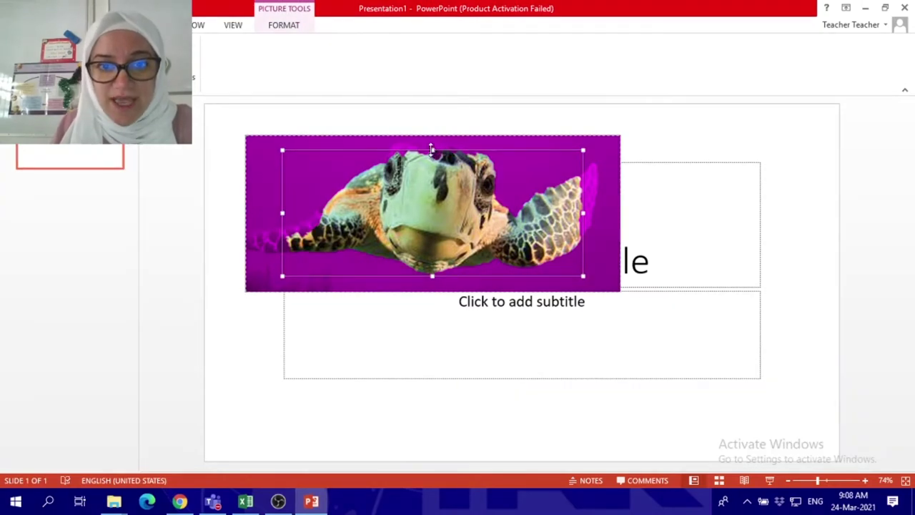
left_click_drag(431, 148, 432, 140)
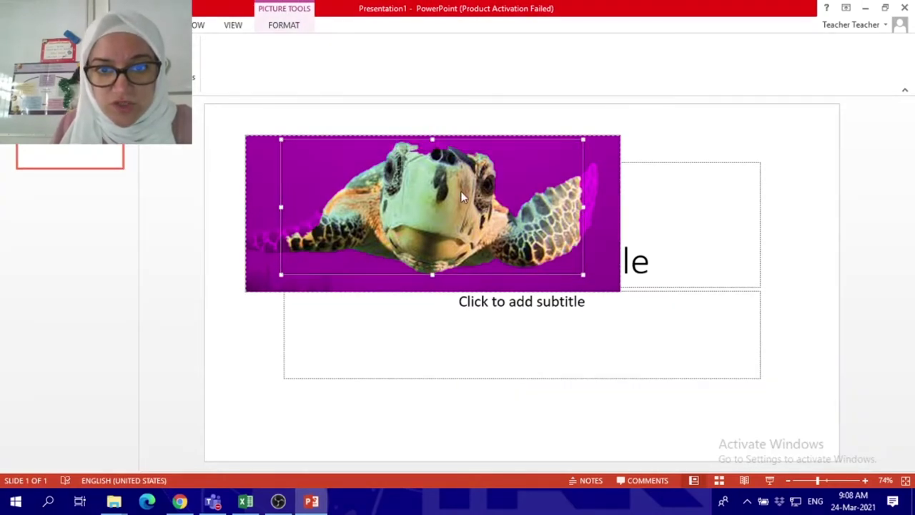
- Adjust the kept region's edges around the turtle to drop the water, then apply the removal
left_click_drag(583, 208, 609, 203)
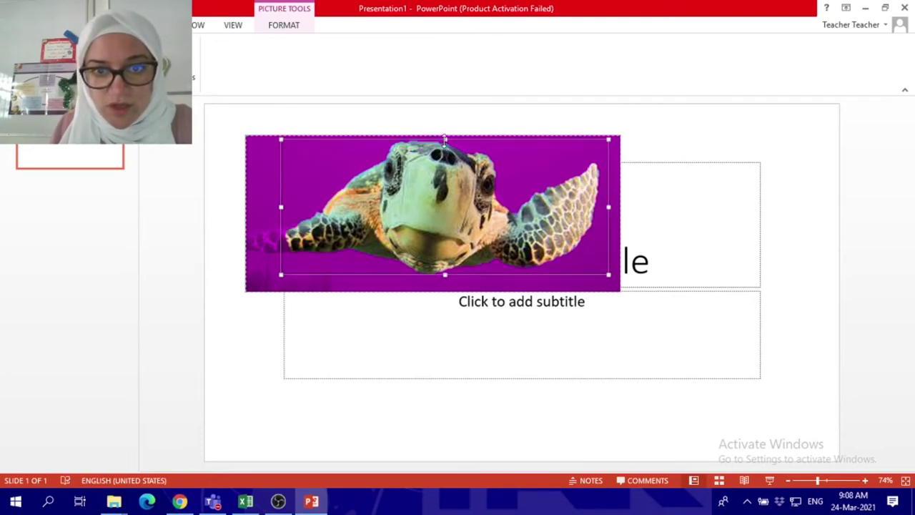
left_click_drag(445, 138, 445, 136)
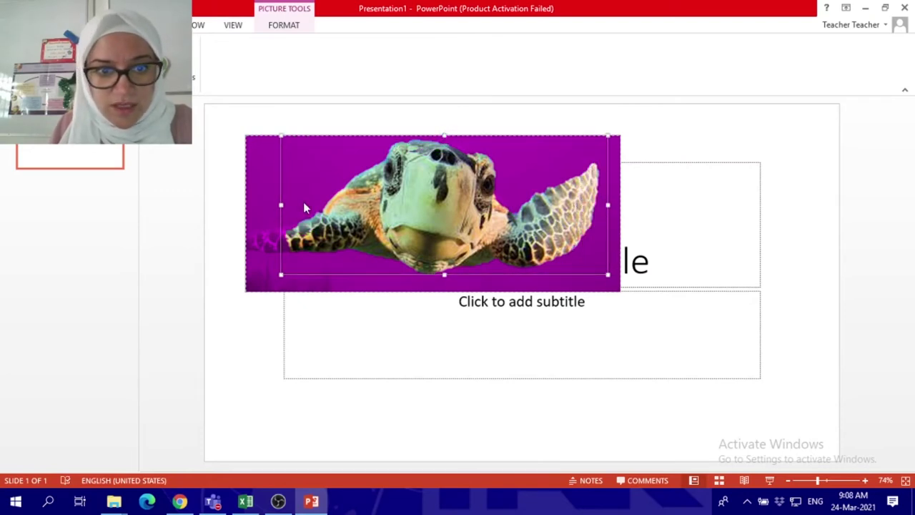
left_click_drag(281, 205, 238, 218)
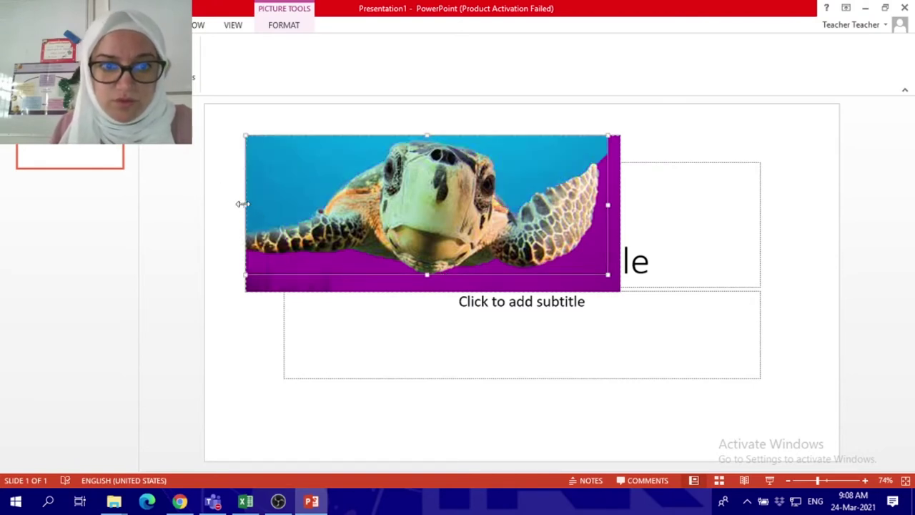
left_click_drag(242, 204, 249, 204)
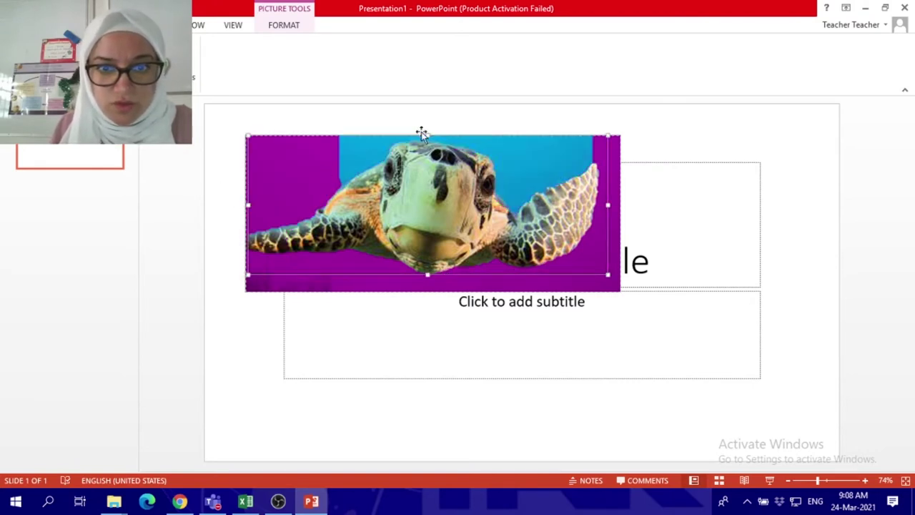
left_click_drag(426, 136, 429, 139)
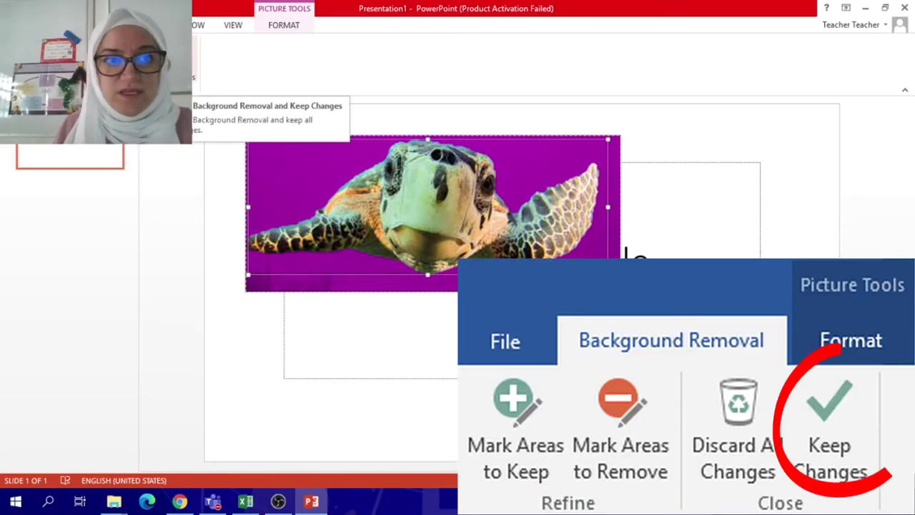
left_click(177, 61)
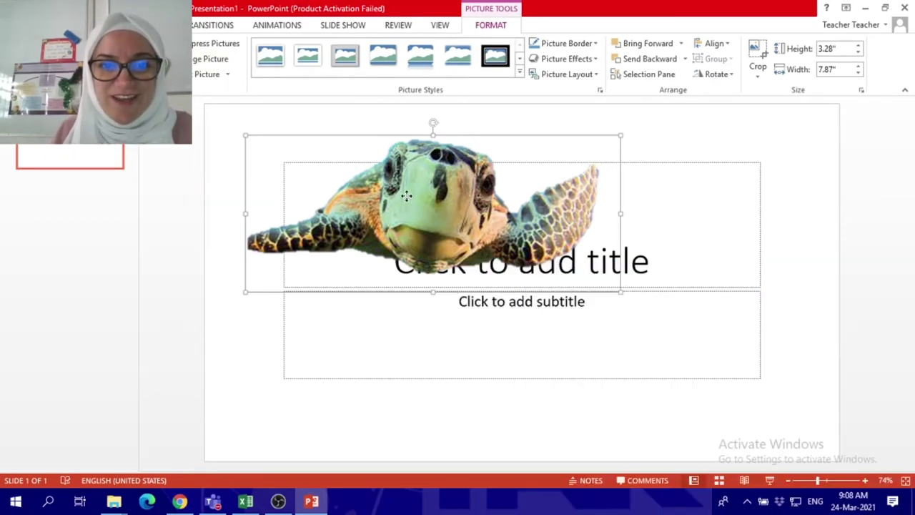
- Bring up Save as Picture for the background-free turtle picture
right_click(407, 197)
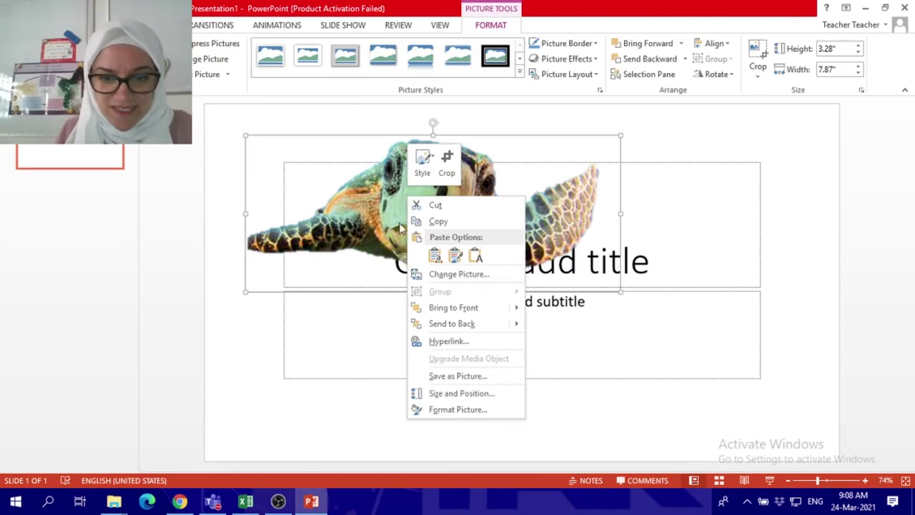
mouse_move(507, 310)
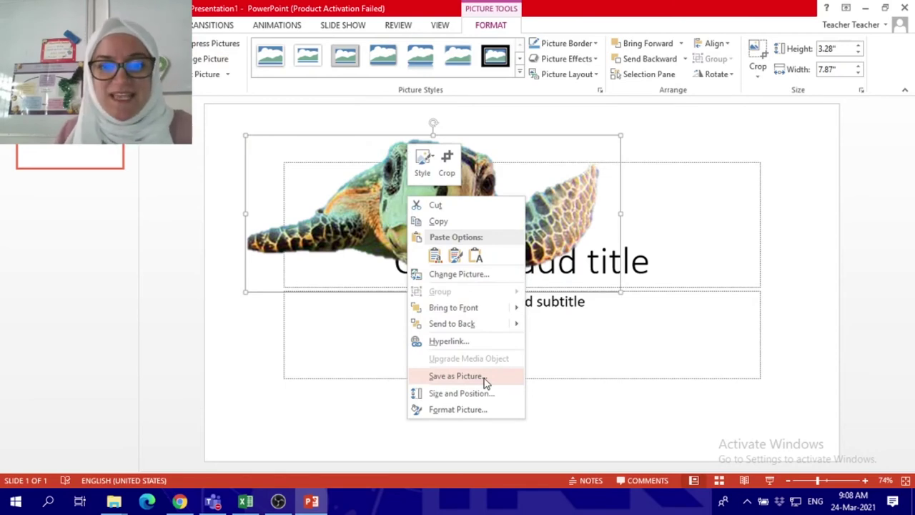
left_click(455, 376)
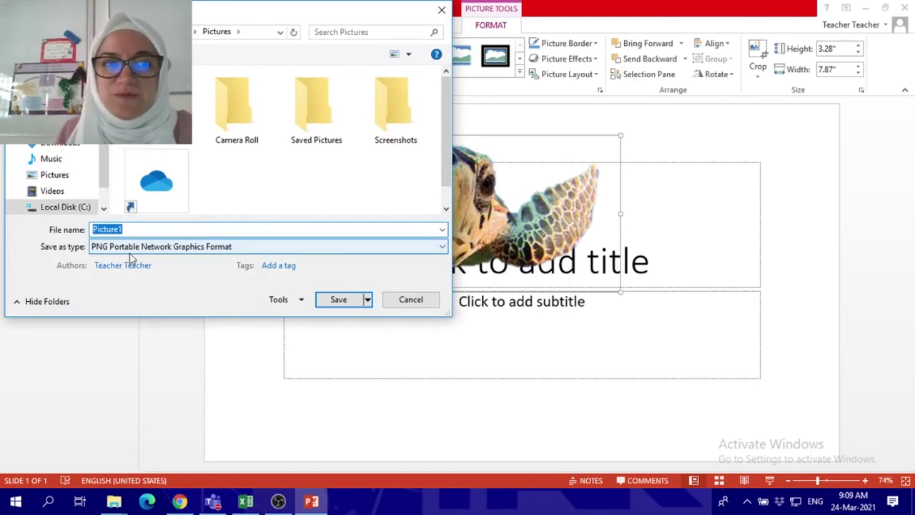
- Save the picture to the Desktop as PNG 'turtule with no background'
left_click(57, 127)
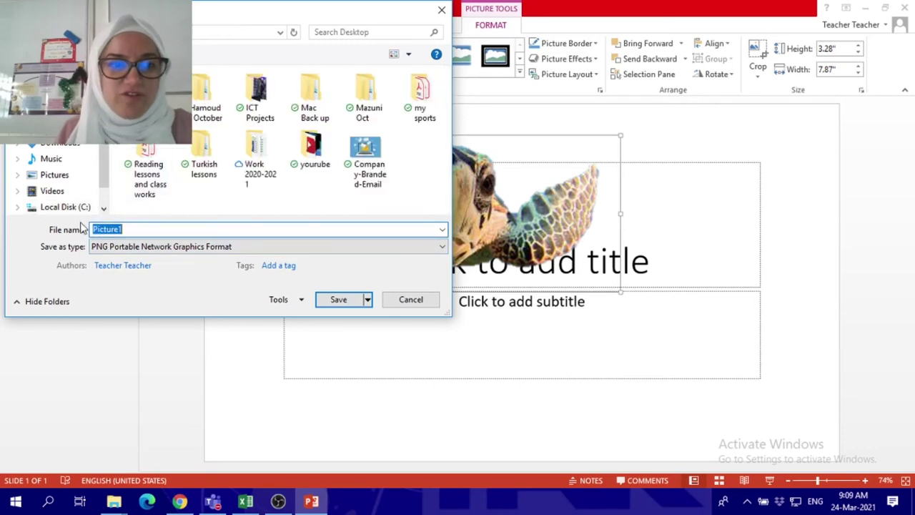
type("turtule with no background")
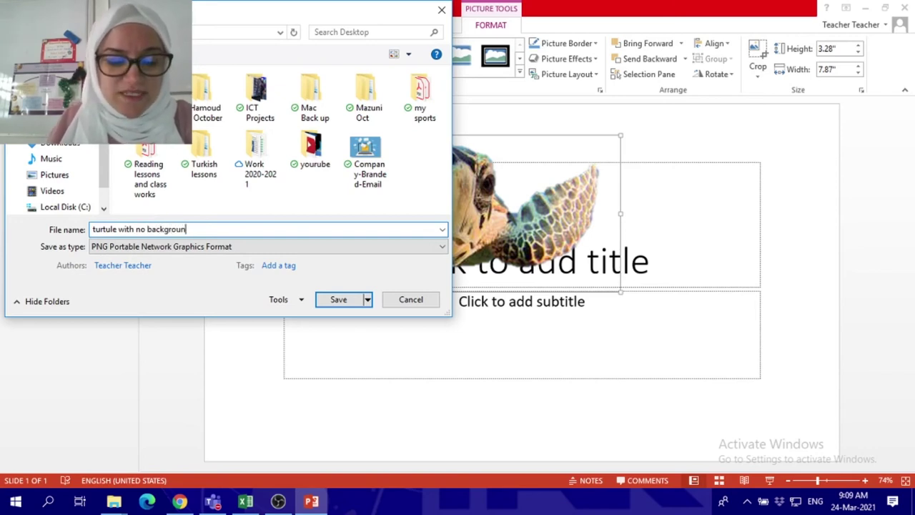
left_click(340, 300)
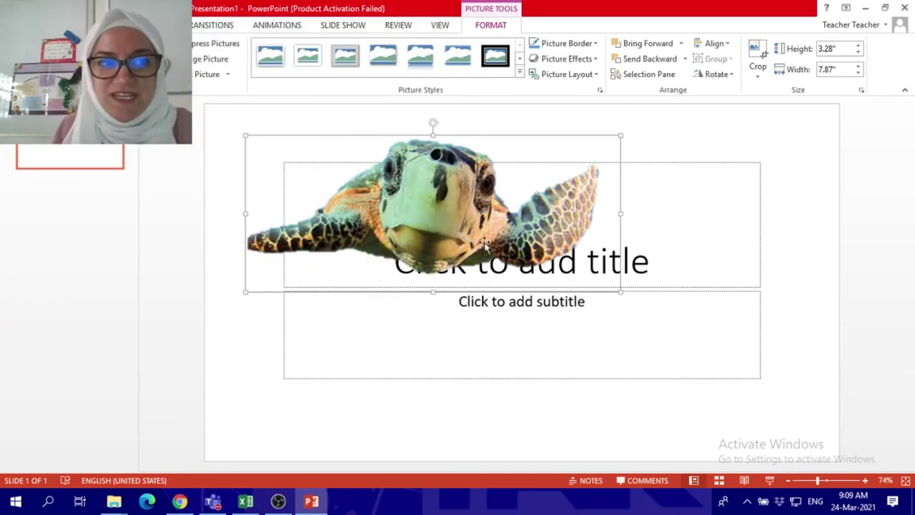
- Minimise PowerPoint to show the desktop
left_click(867, 9)
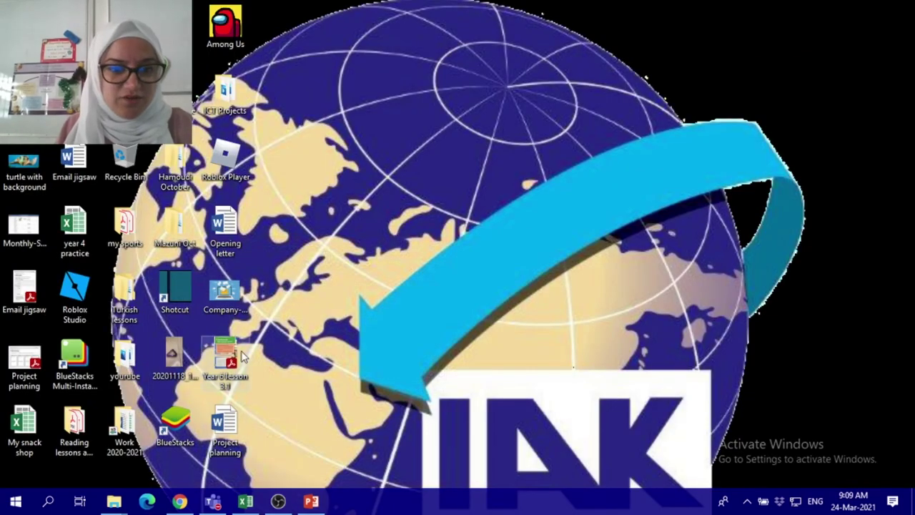